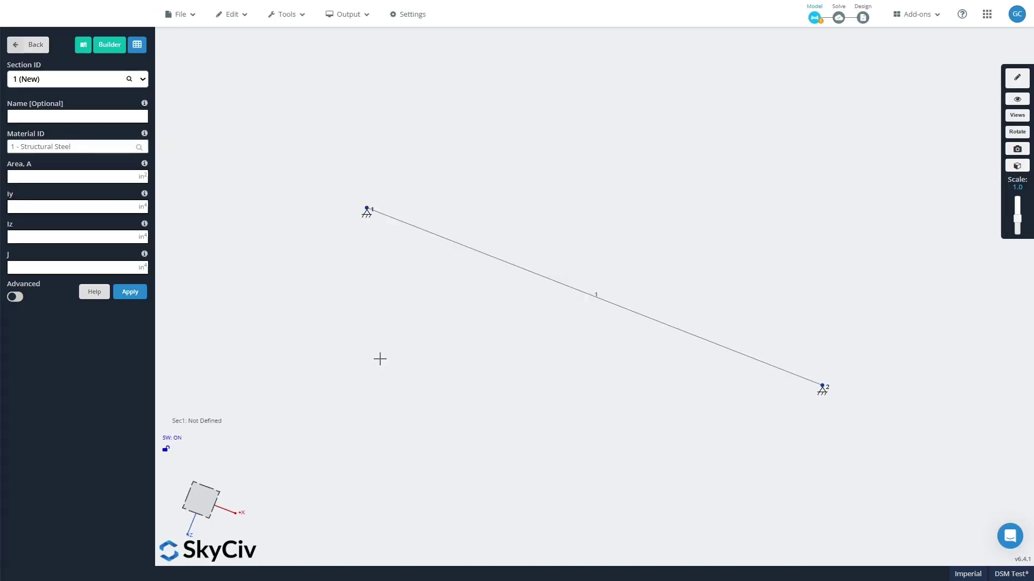
Select member 1 to show its properties: a 6 ft frame from node 1 to node 2 using section 1.
{"action": "left_click", "coordinate": [479, 251]}
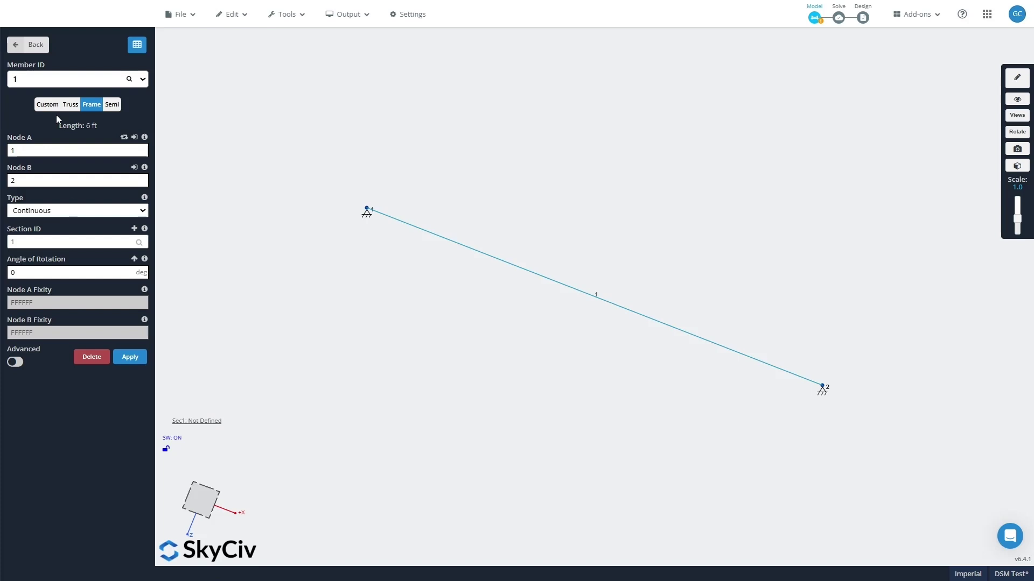
Launch Section Builder from the Sections form to draw Section 1 (New).
{"action": "left_click", "coordinate": [27, 45]}
{"action": "left_click", "coordinate": [106, 134]}
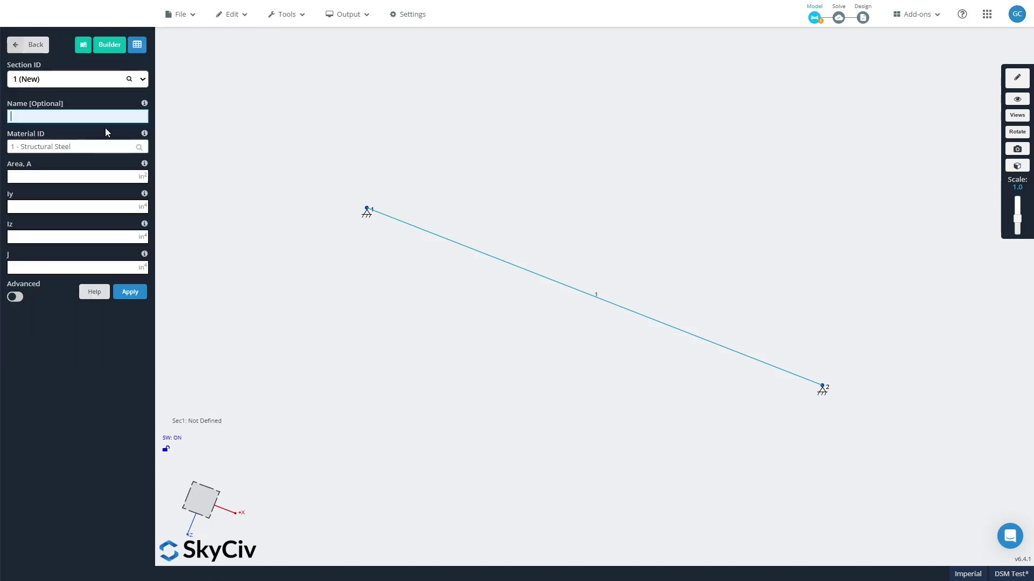
{"action": "left_click", "coordinate": [112, 52]}
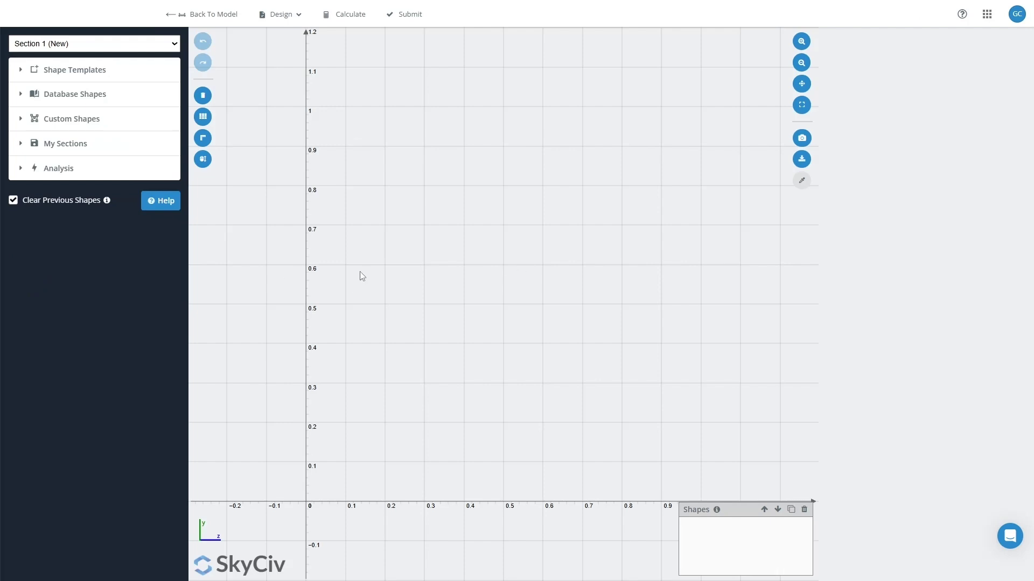
Add a Lipped Channel shape template and resize it to height 10 and bottom flange width 6.
{"action": "left_click", "coordinate": [83, 73]}
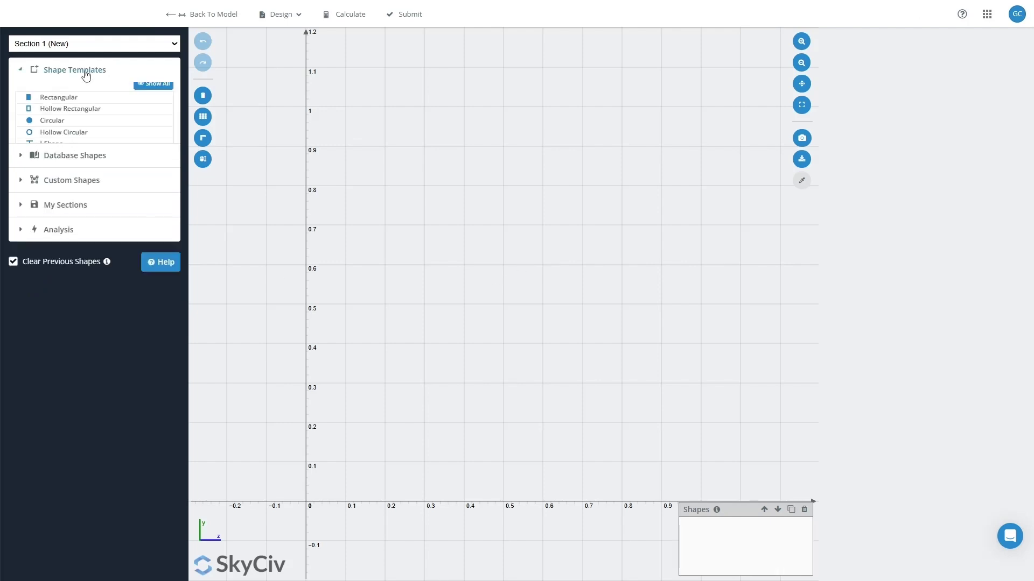
{"action": "left_click", "coordinate": [155, 87]}
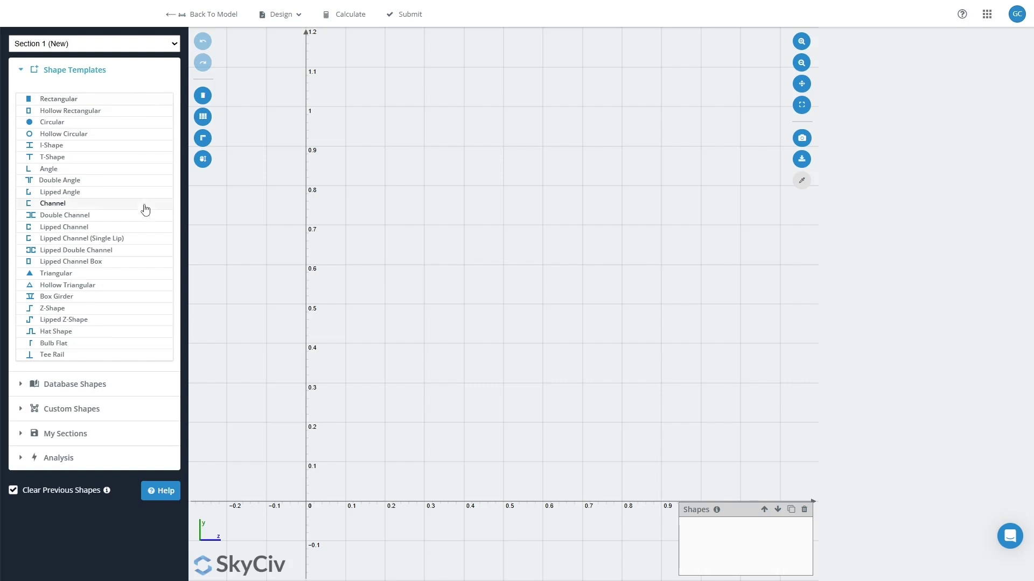
{"action": "left_click", "coordinate": [69, 227]}
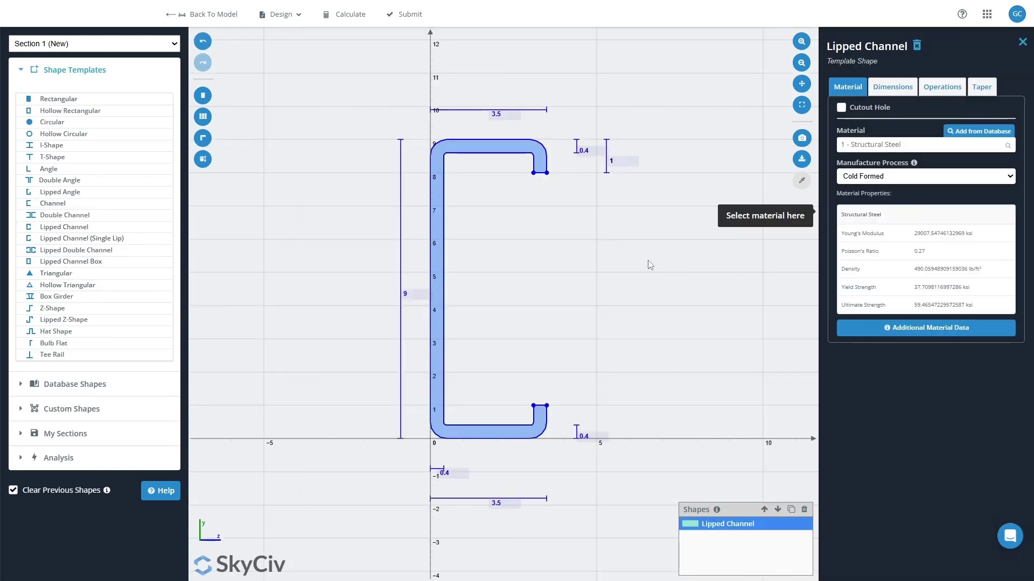
{"action": "left_click", "coordinate": [420, 294]}
{"action": "type", "text": "10"}
{"action": "key", "text": "Return"}
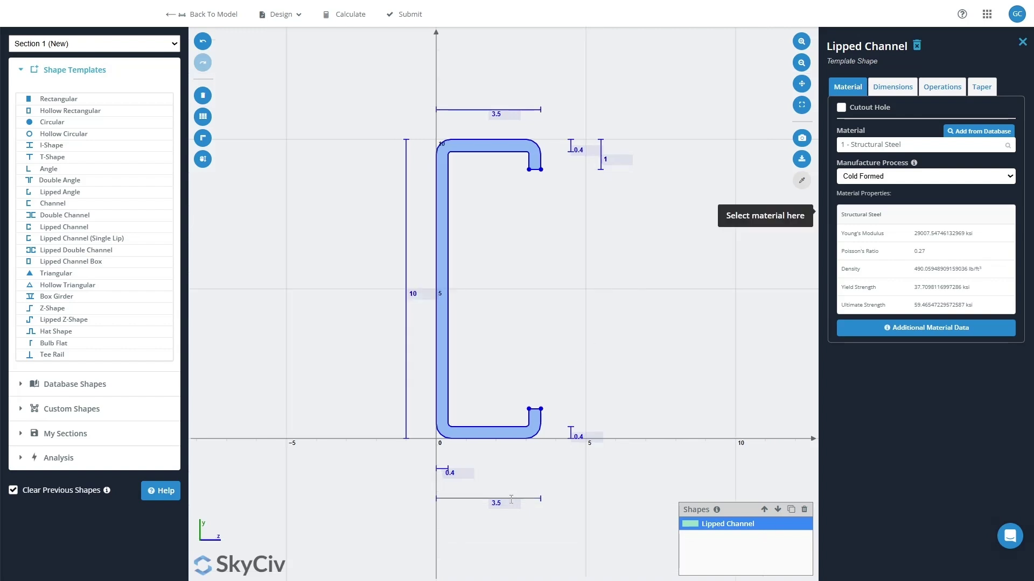
{"action": "left_click", "coordinate": [509, 501]}
{"action": "type", "text": "6"}
{"action": "left_click", "coordinate": [634, 366]}
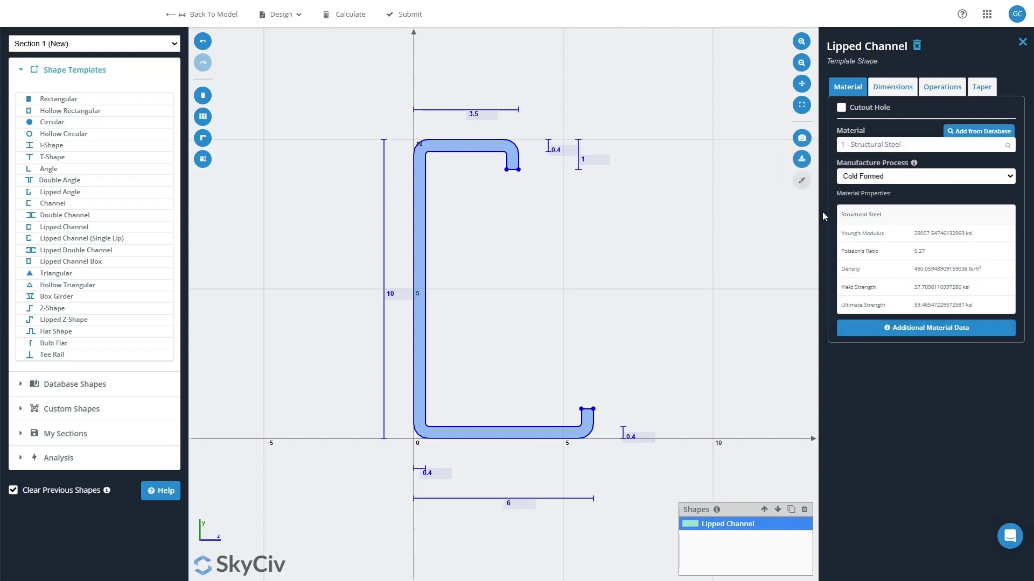
{"action": "left_click", "coordinate": [288, 16]}
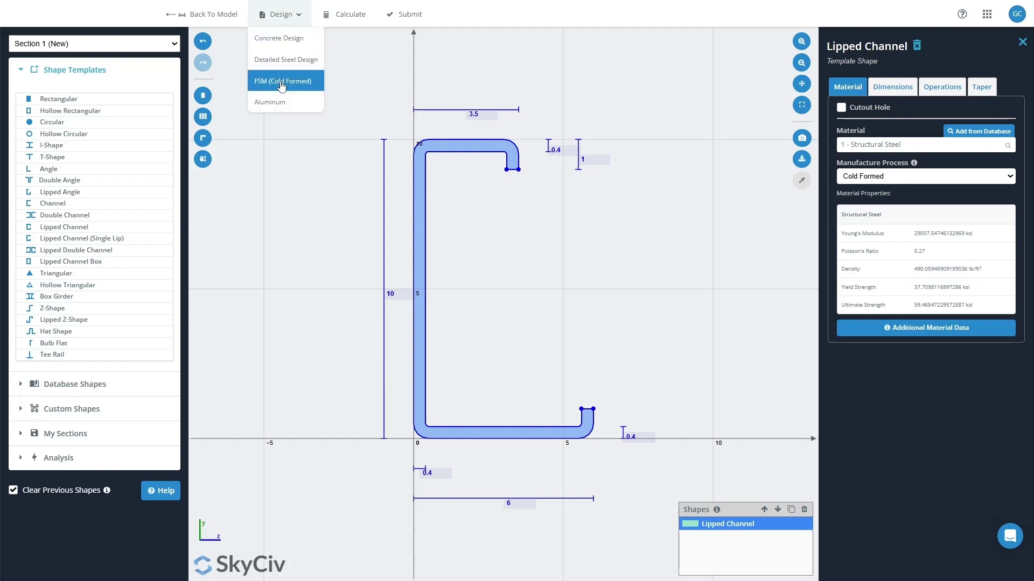
Run the FSM (Cold Formed) analysis and view the MxPos, then MyPos signature curves.
{"action": "left_click", "coordinate": [281, 82]}
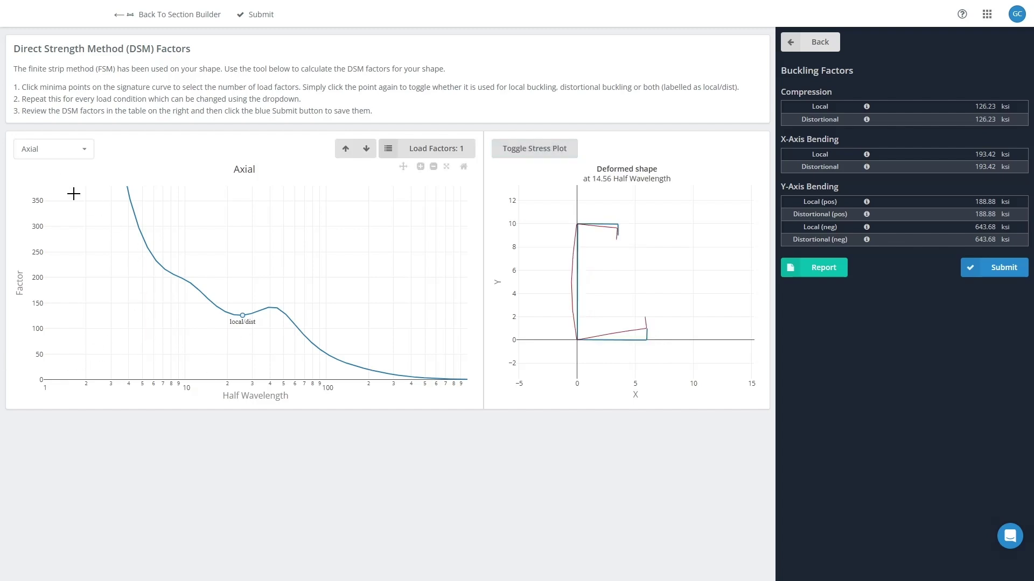
{"action": "left_click", "coordinate": [54, 149]}
{"action": "left_click", "coordinate": [55, 189]}
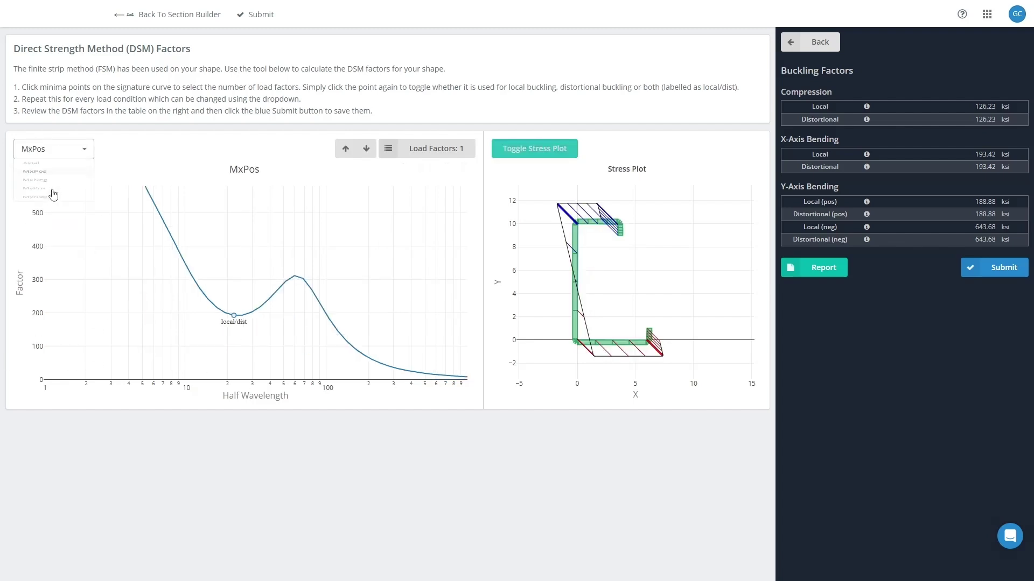
{"action": "left_click", "coordinate": [43, 153]}
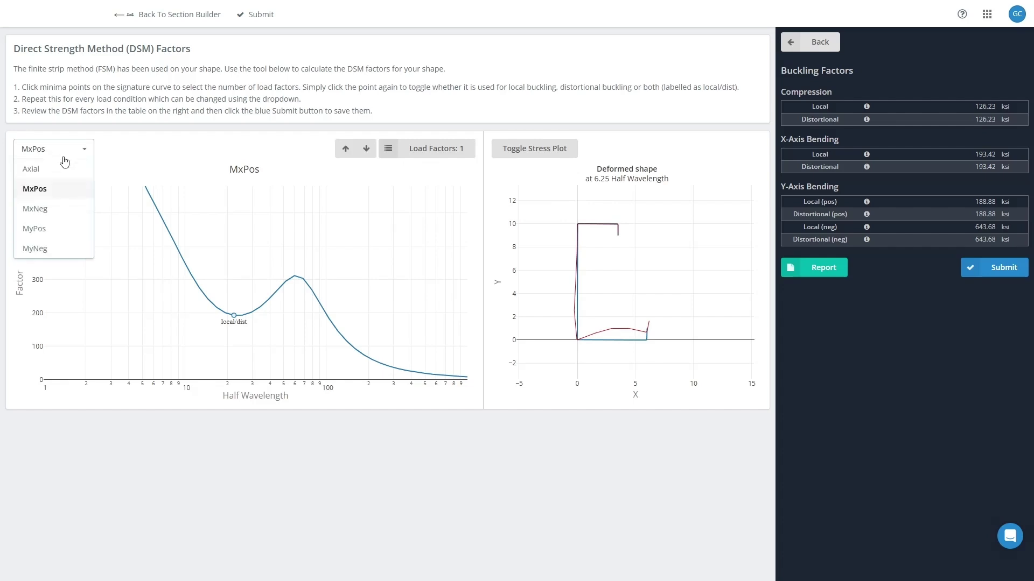
{"action": "left_click", "coordinate": [57, 229]}
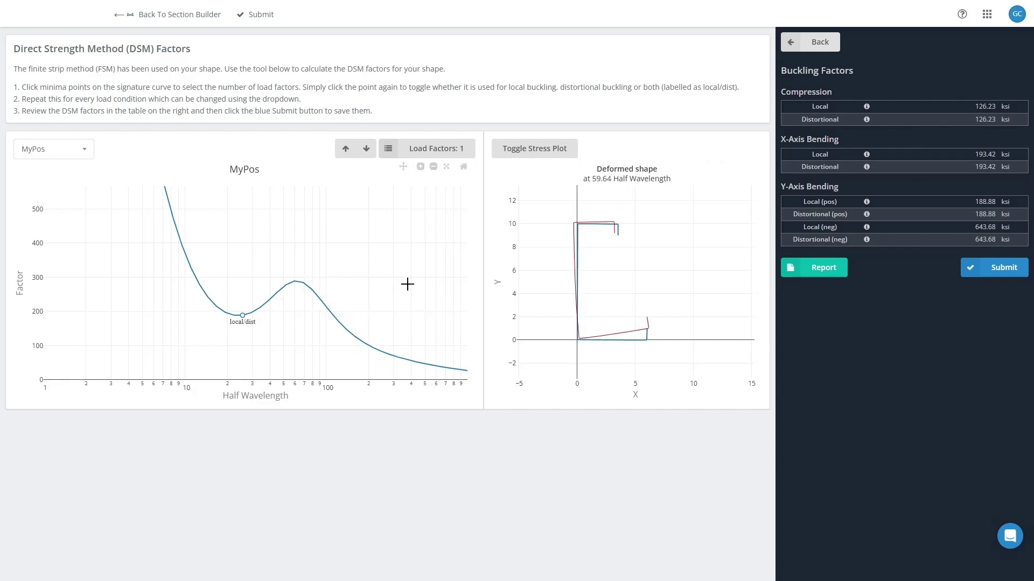
Mark the MyPos curve's first minimum as local (189.11 ksi) and a second point as distortional (126.79 ksi).
{"action": "left_click", "coordinate": [243, 316]}
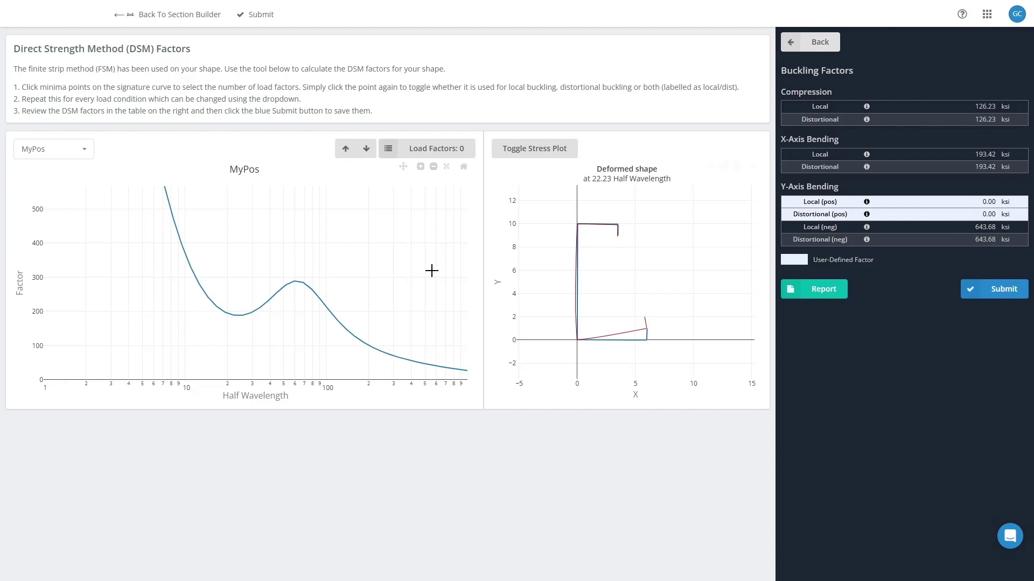
{"action": "left_click", "coordinate": [233, 315]}
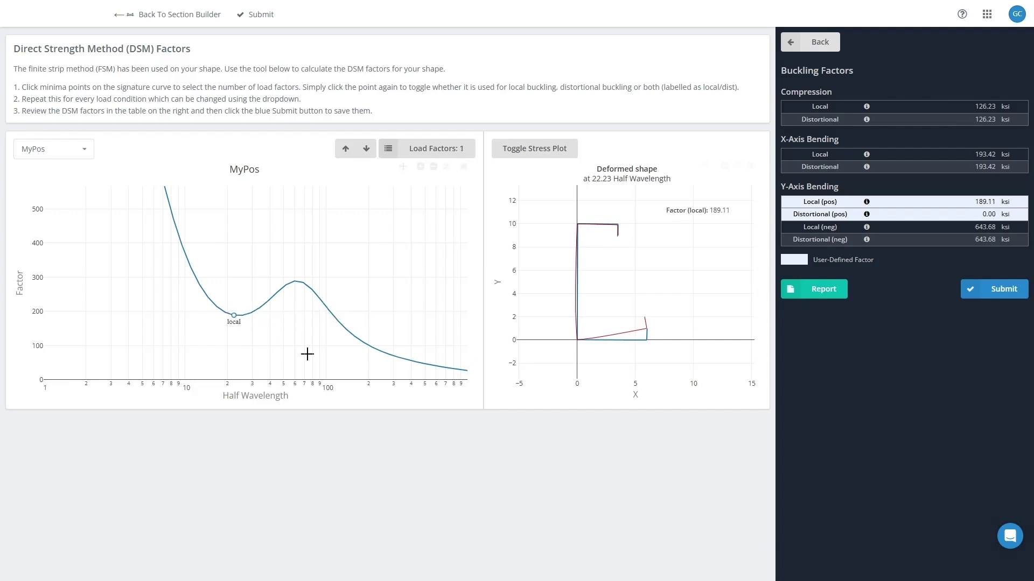
{"action": "left_click", "coordinate": [232, 319]}
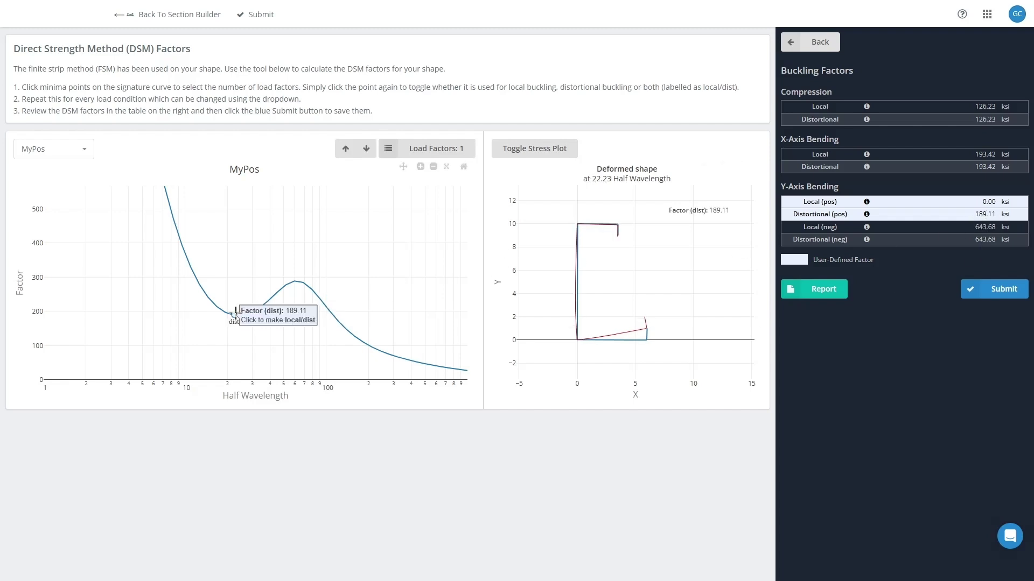
{"action": "left_click", "coordinate": [234, 316]}
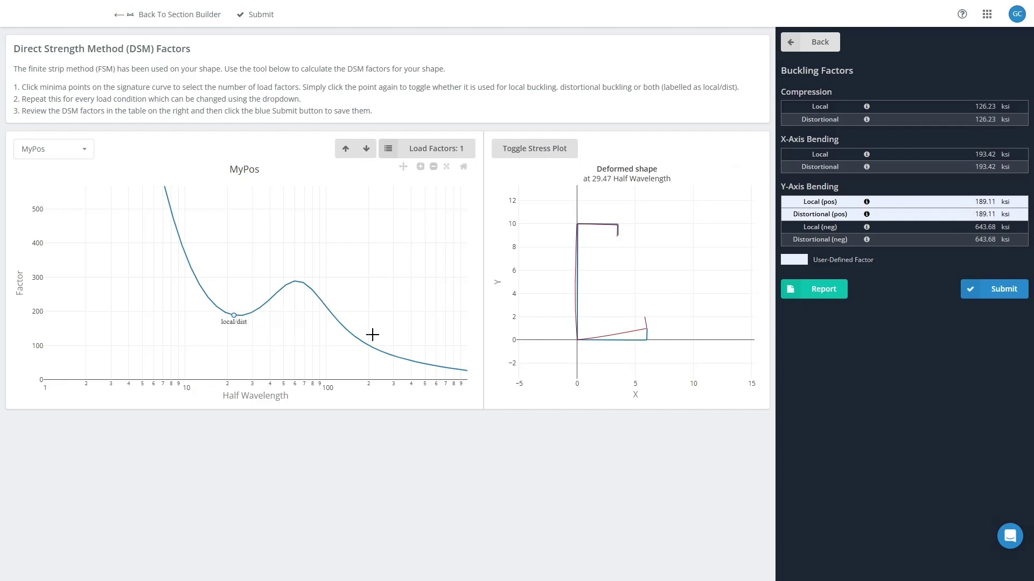
{"action": "left_click", "coordinate": [235, 315]}
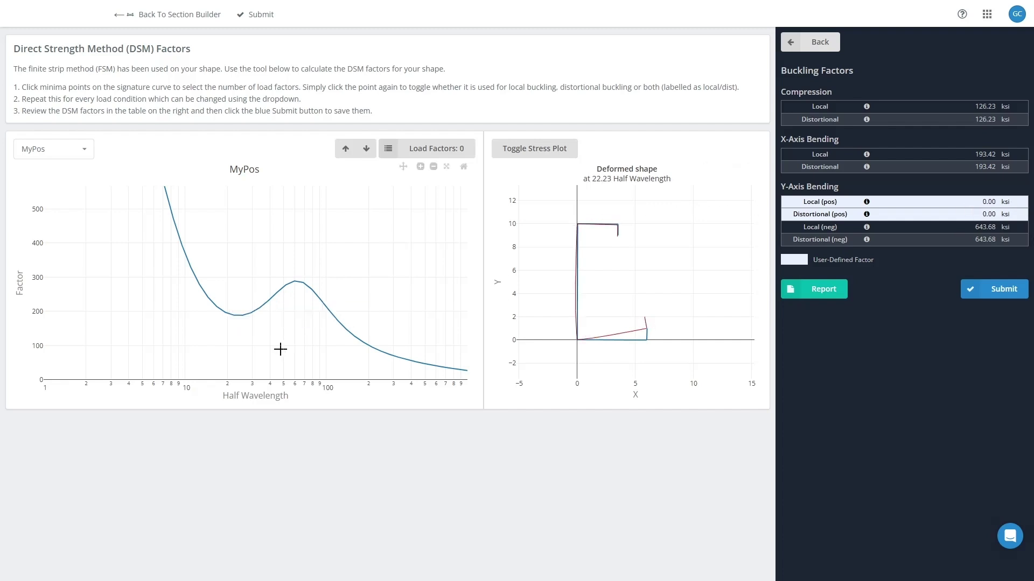
{"action": "left_click", "coordinate": [235, 315]}
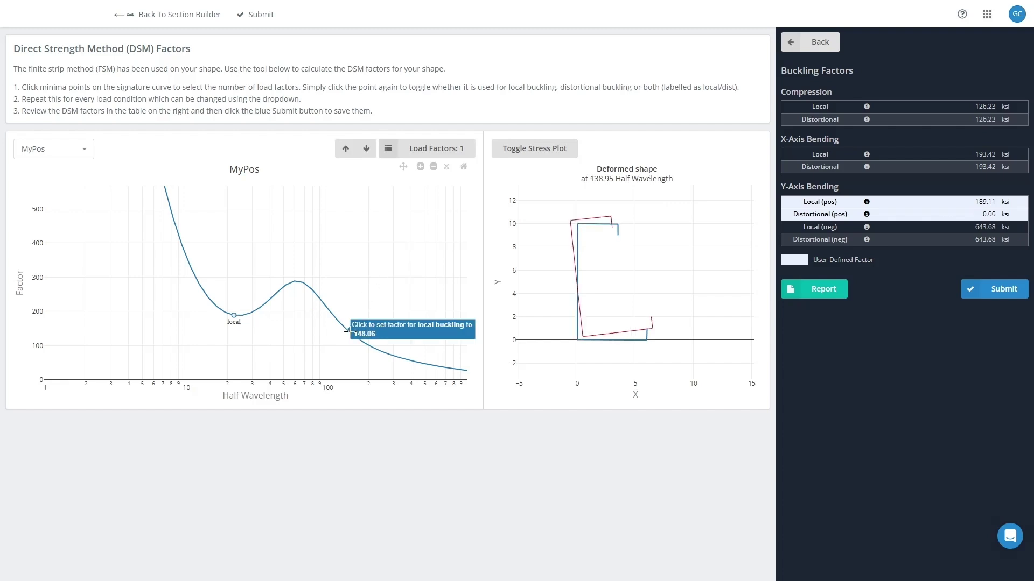
{"action": "left_click", "coordinate": [355, 333]}
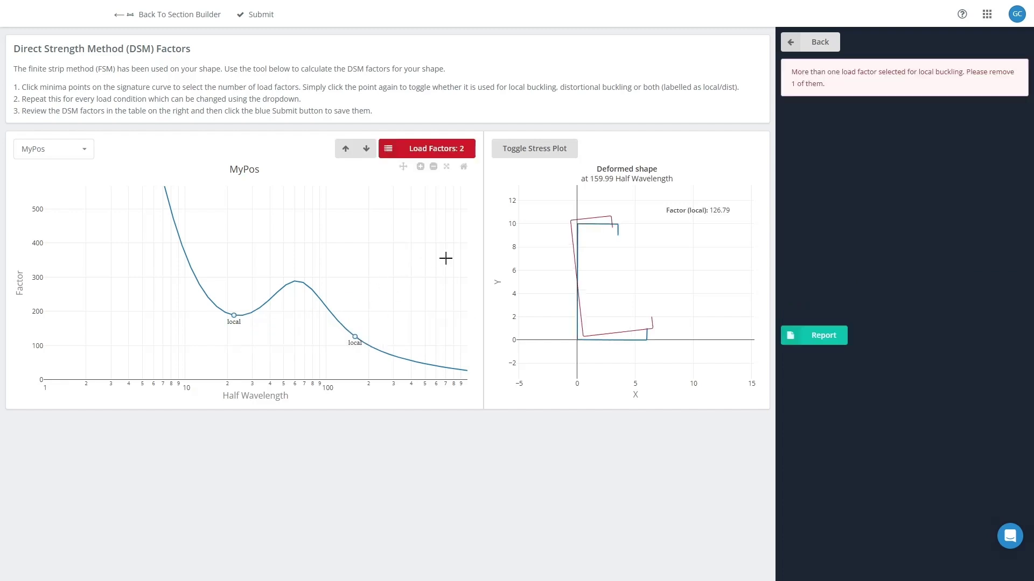
{"action": "left_click", "coordinate": [354, 336]}
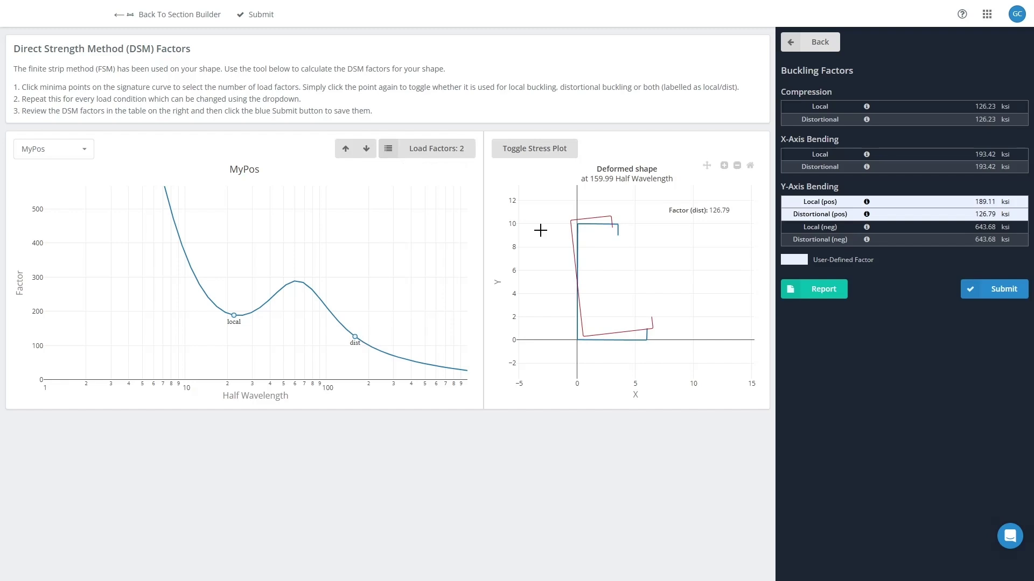
Submit the DSM factors, review the factor table, and send the section back to Structural 3D.
{"action": "left_click", "coordinate": [990, 296]}
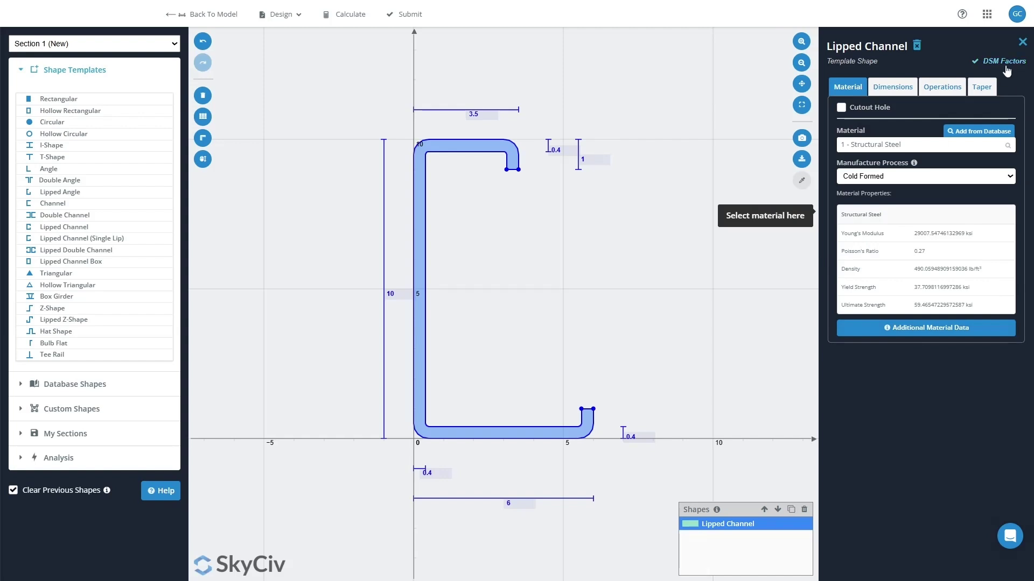
{"action": "left_click", "coordinate": [1005, 62]}
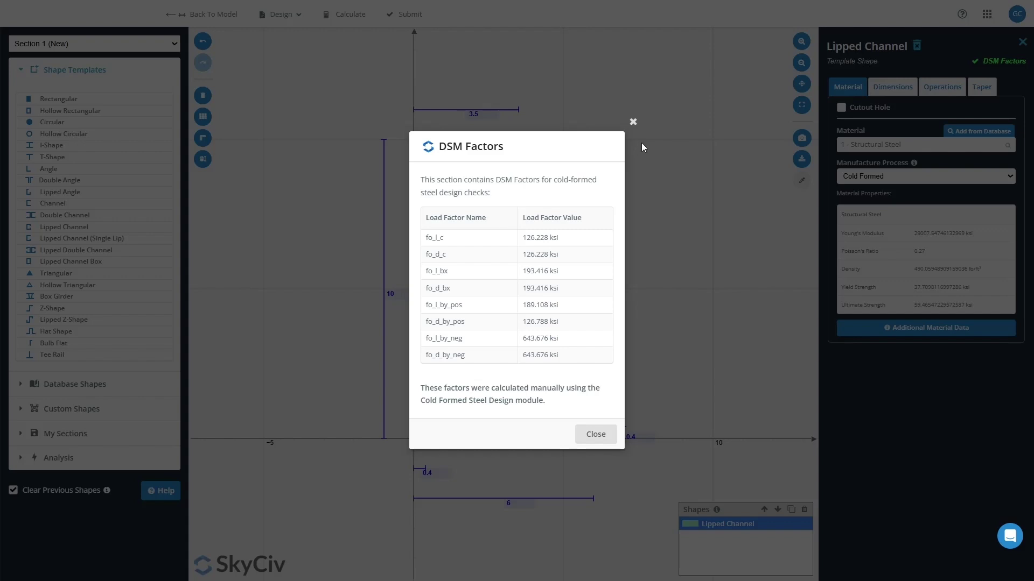
{"action": "left_click", "coordinate": [633, 122]}
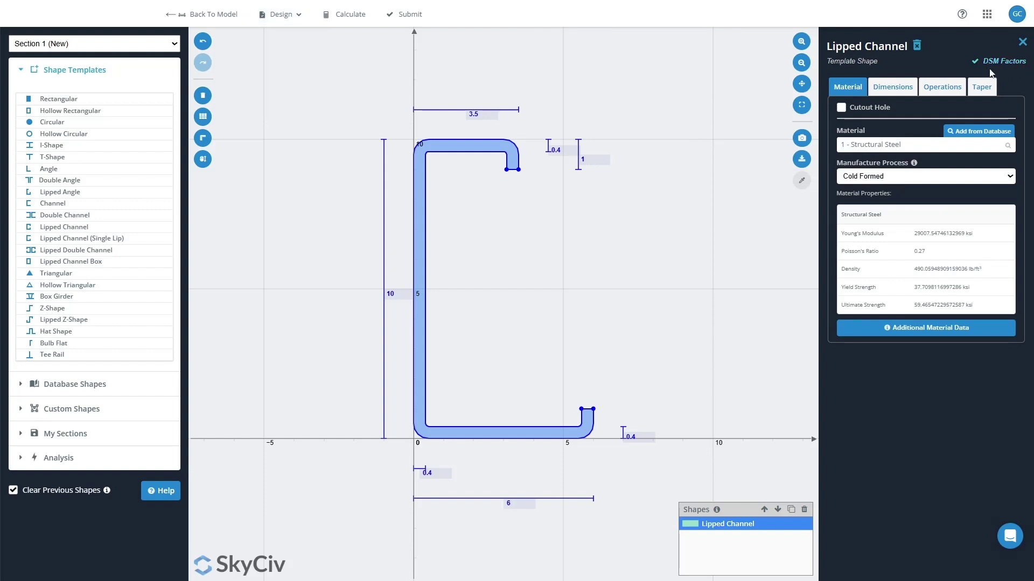
{"action": "left_click", "coordinate": [409, 15]}
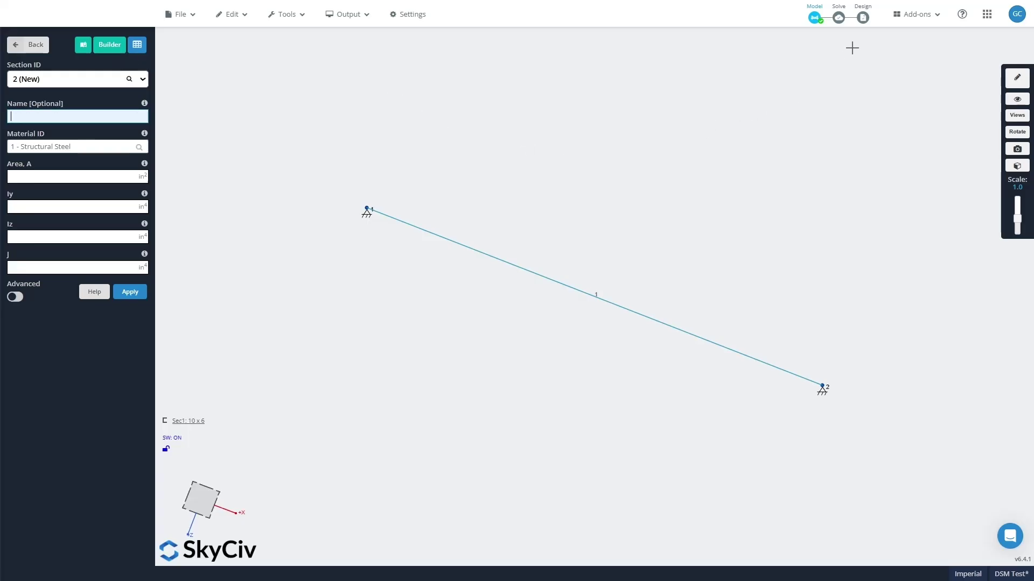
Solve the beam model and acknowledge the completed analysis.
{"action": "mouse_move", "coordinate": [861, 18]}
{"action": "left_click", "coordinate": [887, 48]}
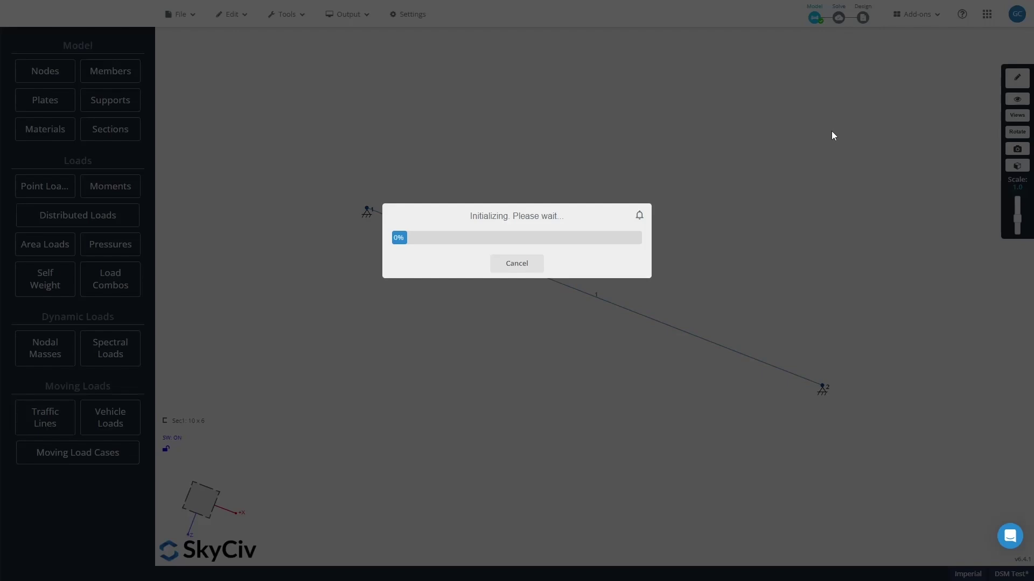
{"action": "left_click", "coordinate": [527, 279]}
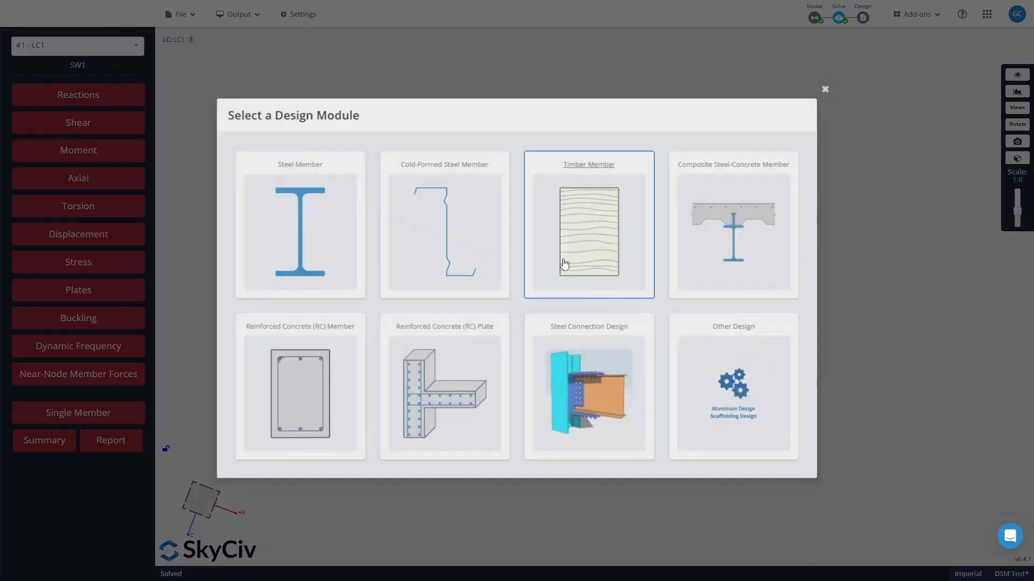
Start Cold-Formed Steel Member design using the AISI S100-16 ASD code.
{"action": "left_click", "coordinate": [464, 229]}
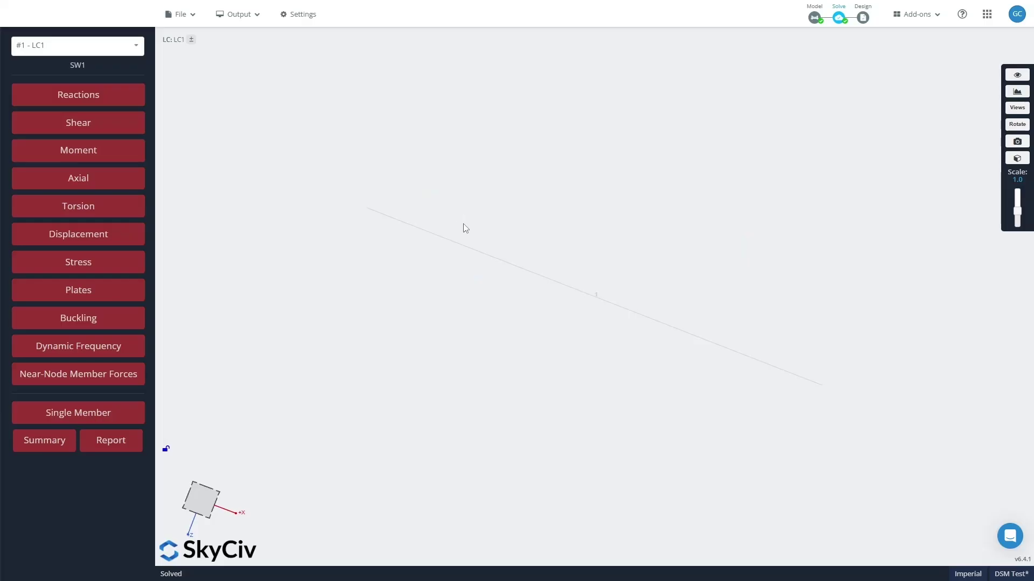
{"action": "left_click", "coordinate": [489, 261]}
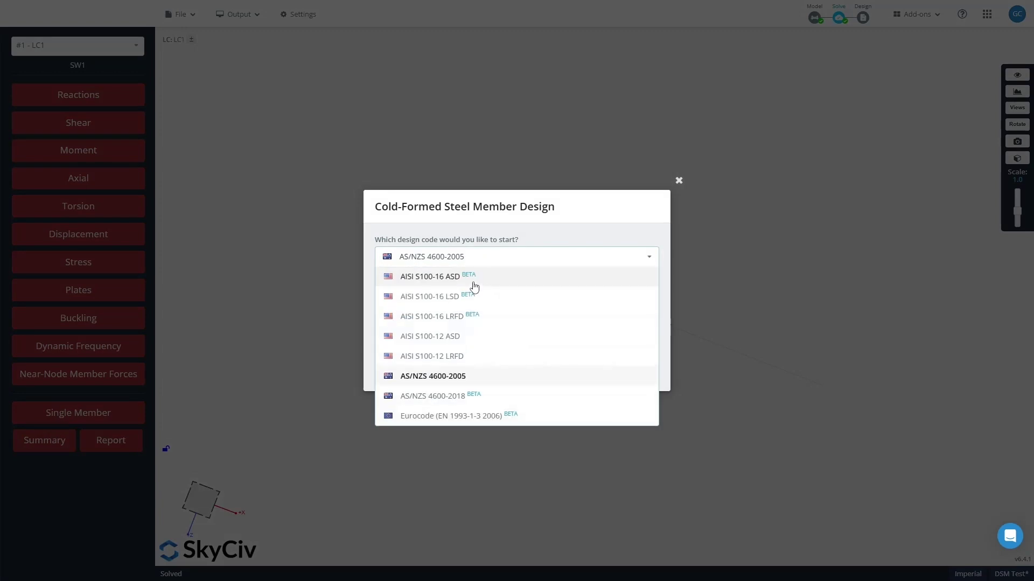
{"action": "left_click", "coordinate": [474, 287]}
{"action": "left_click", "coordinate": [479, 322]}
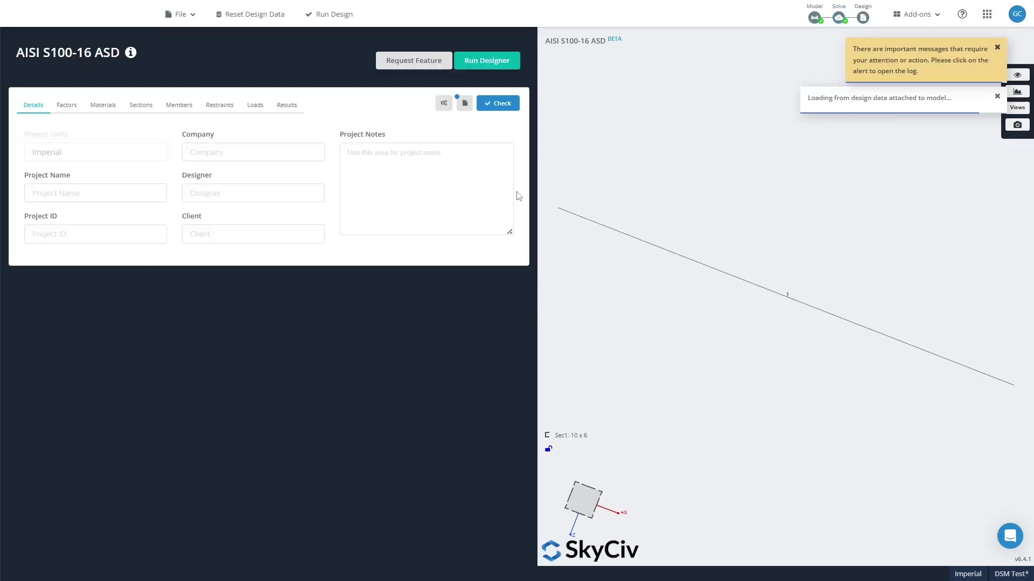
Inspect Section 1's DSM factors in the Sections tab, then run the design check on member 1.
{"action": "left_click", "coordinate": [138, 110]}
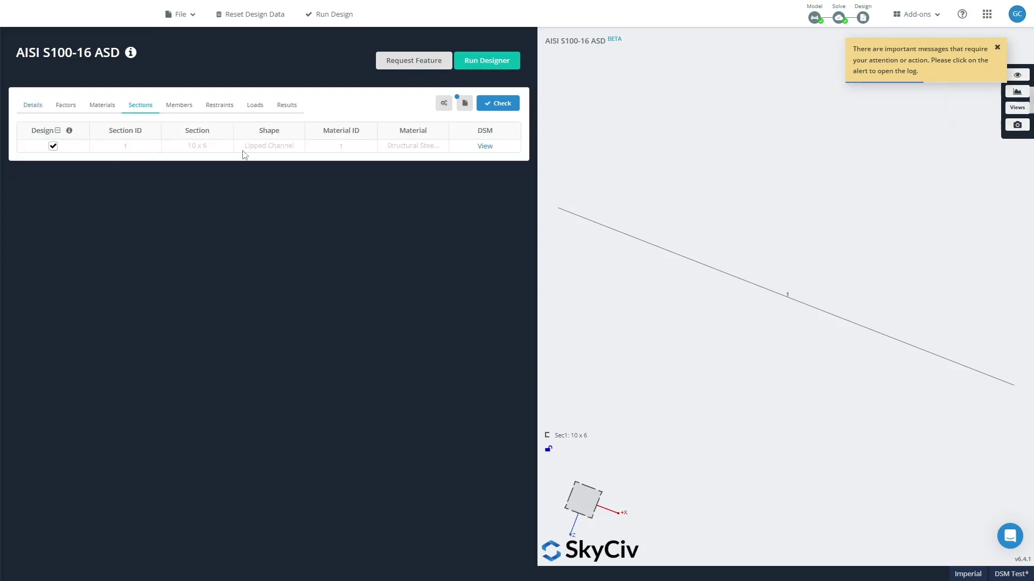
{"action": "left_click_drag", "start_coordinate": [796, 321], "coordinate": [780, 321]}
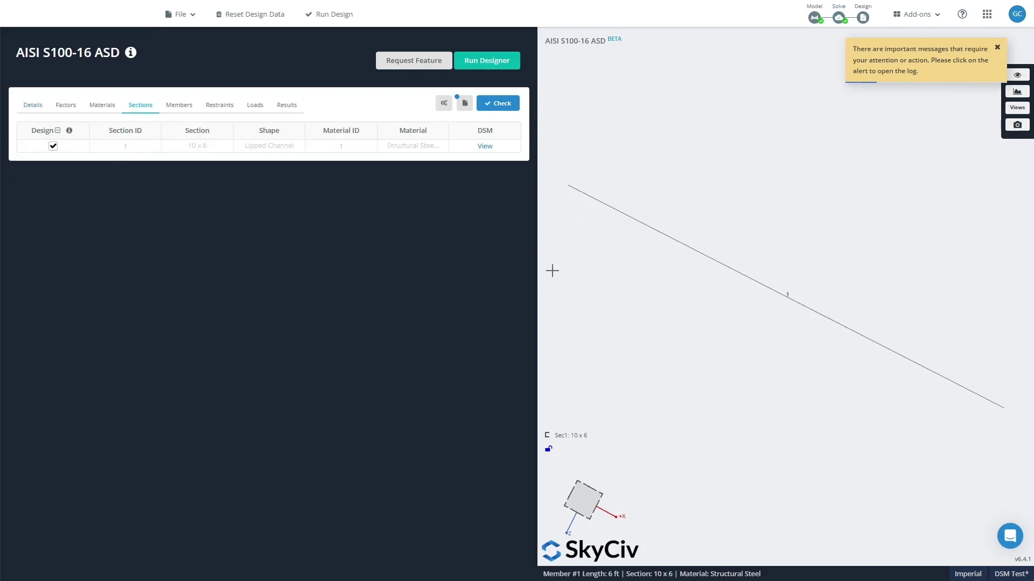
{"action": "left_click", "coordinate": [485, 146]}
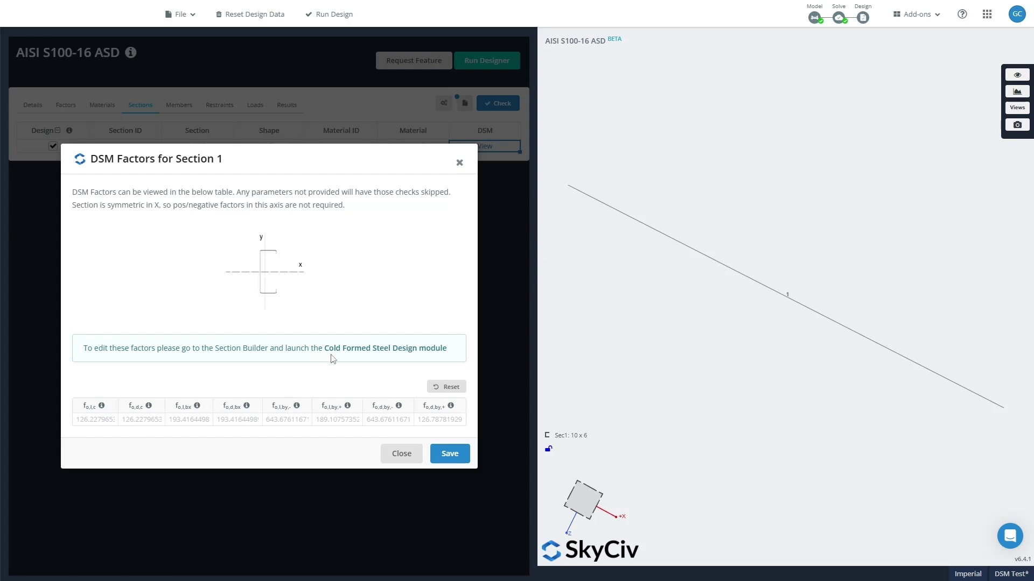
{"action": "left_click", "coordinate": [458, 163]}
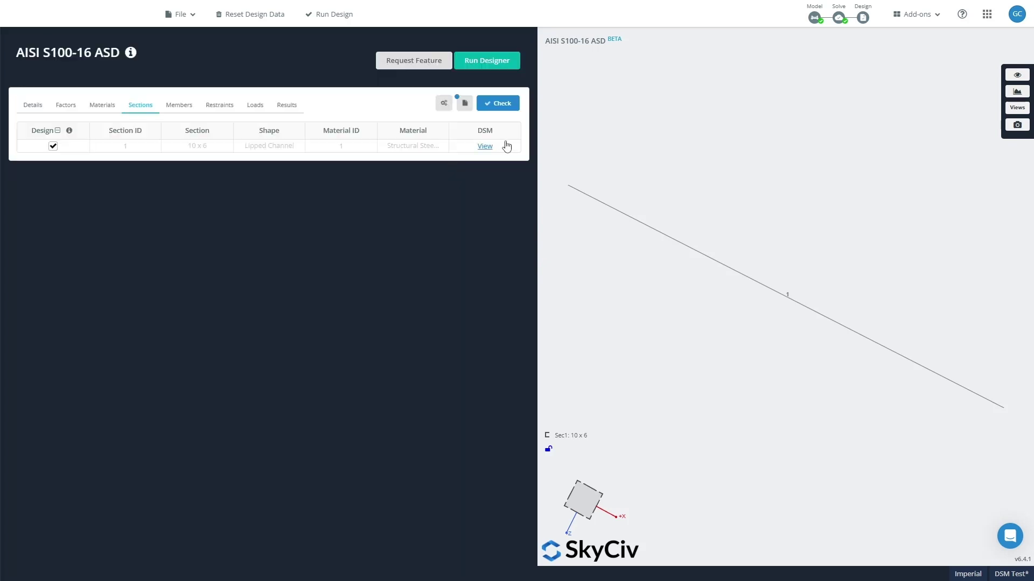
{"action": "left_click", "coordinate": [505, 106]}
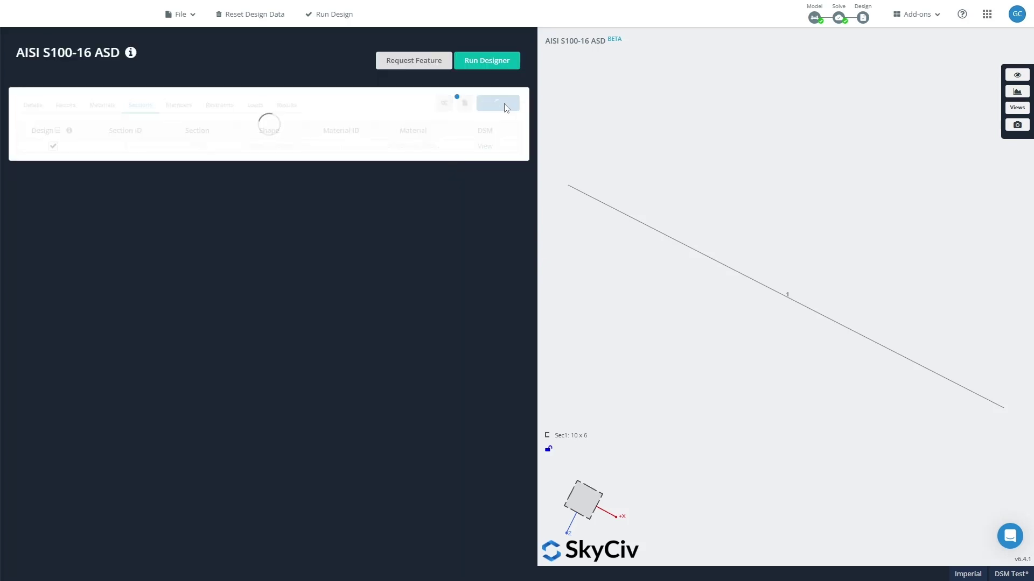